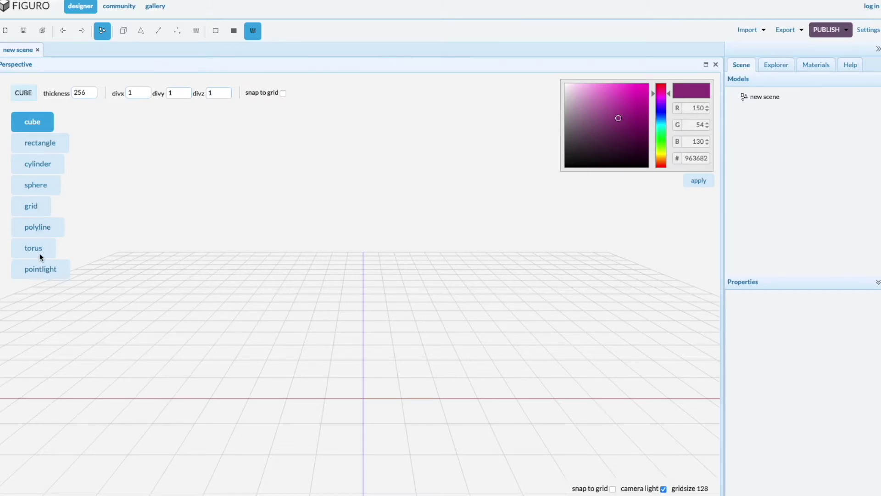
# - Create a 3-sided cylinder near the grid centre, about 355 wide, 256 high and 308 deep
pyautogui.click(41, 163)
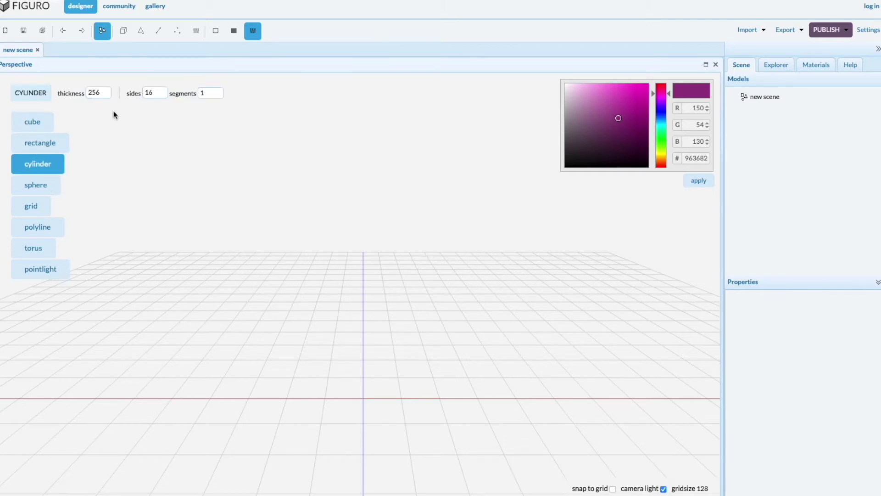
pyautogui.click(162, 90)
pyautogui.doubleClick(162, 91)
pyautogui.write('3')
pyautogui.moveTo(350, 377); pyautogui.dragTo(372, 406)
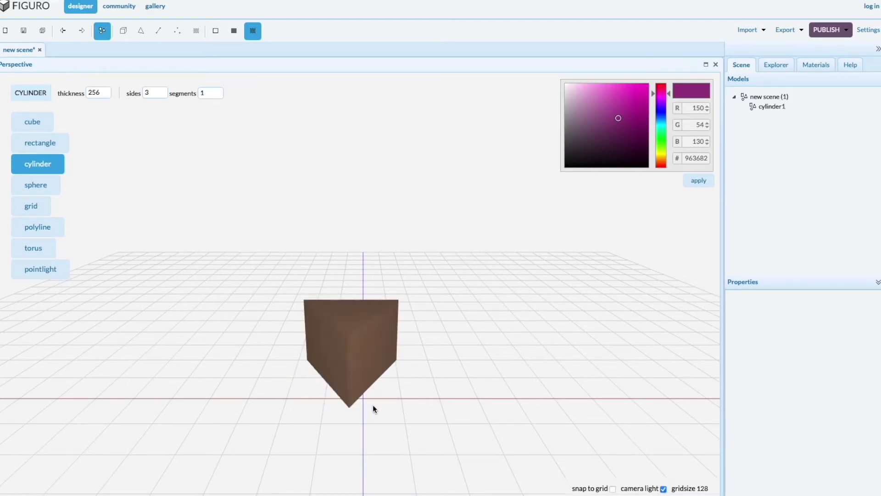
# - Move the triangular prism to the absolute position x 0.00, y 0.00, z 0.00
pyautogui.click(772, 109)
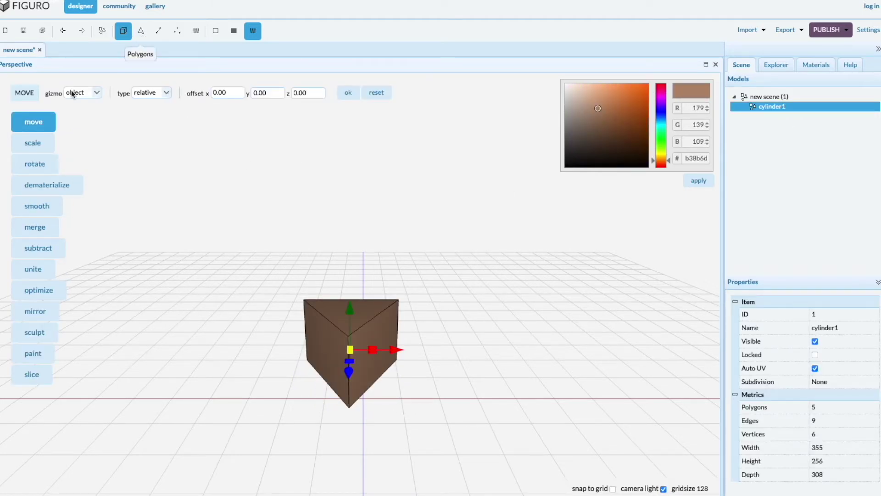
pyautogui.click(166, 92)
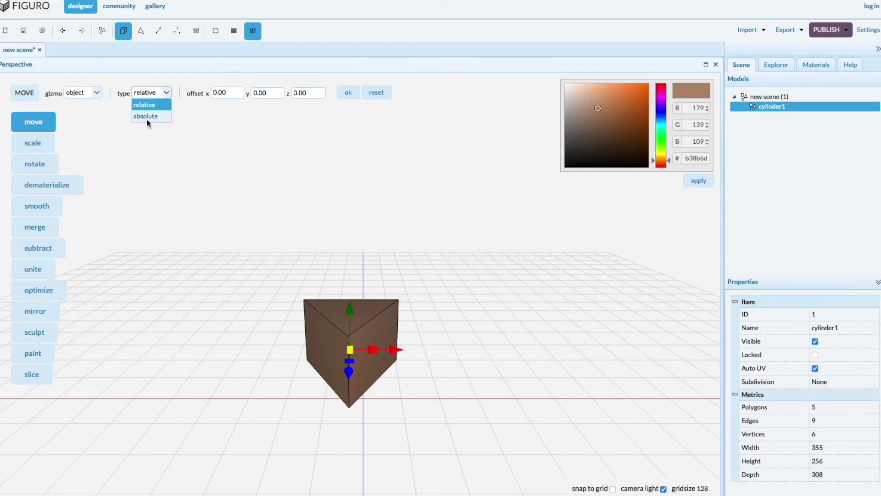
pyautogui.click(146, 116)
pyautogui.click(348, 94)
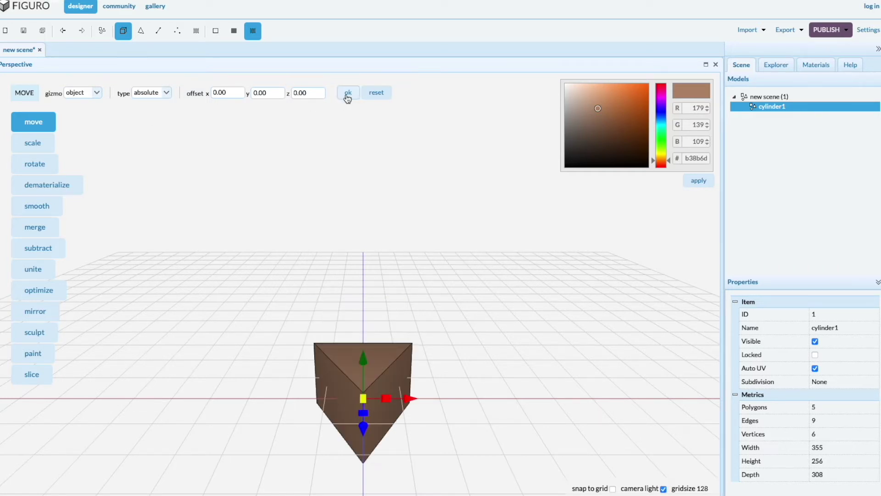
# - Raise the prism with grid snapping enabled so its base rests on the ground grid, and turn snapping off again
pyautogui.moveTo(457, 406); pyautogui.dragTo(456, 394)
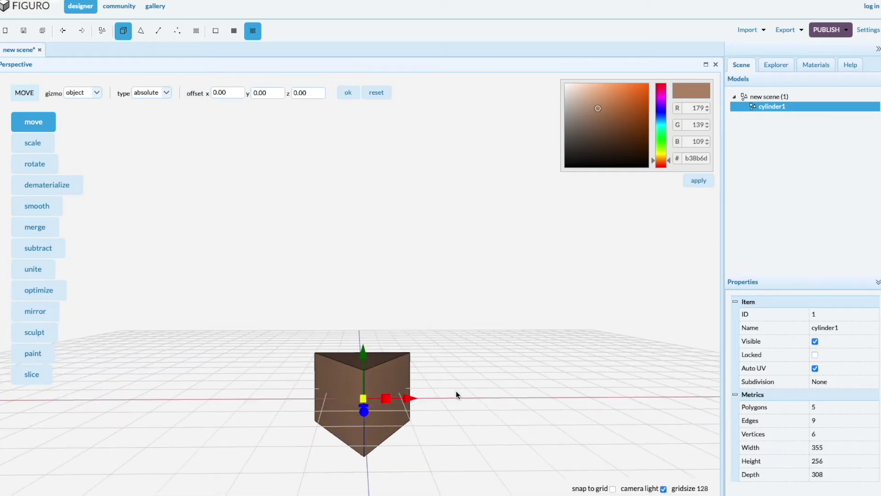
pyautogui.click(612, 489)
pyautogui.moveTo(363, 355); pyautogui.dragTo(358, 335)
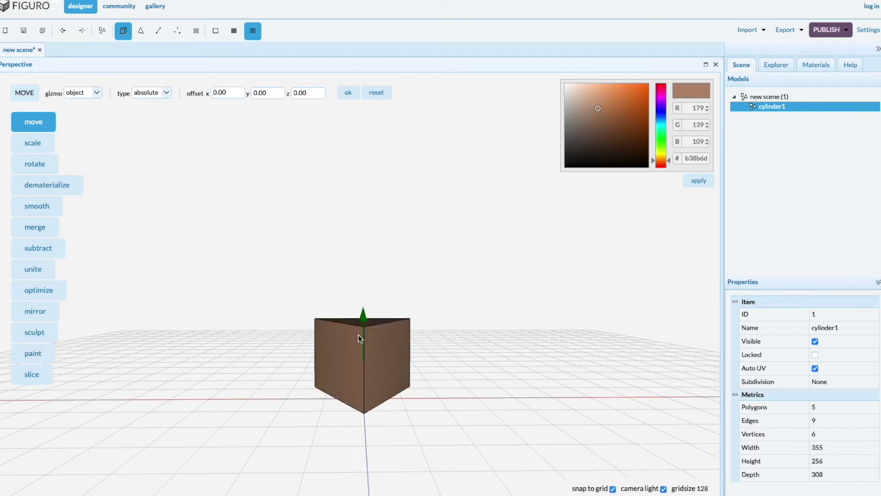
pyautogui.moveTo(486, 422); pyautogui.dragTo(488, 452)
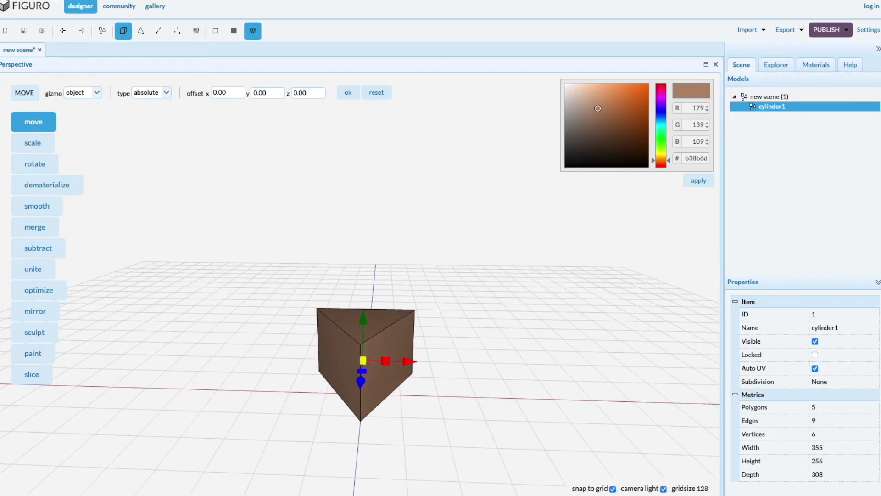
pyautogui.click(613, 489)
# - Raise the prism's top face until the prism is about 518 high
pyautogui.click(141, 30)
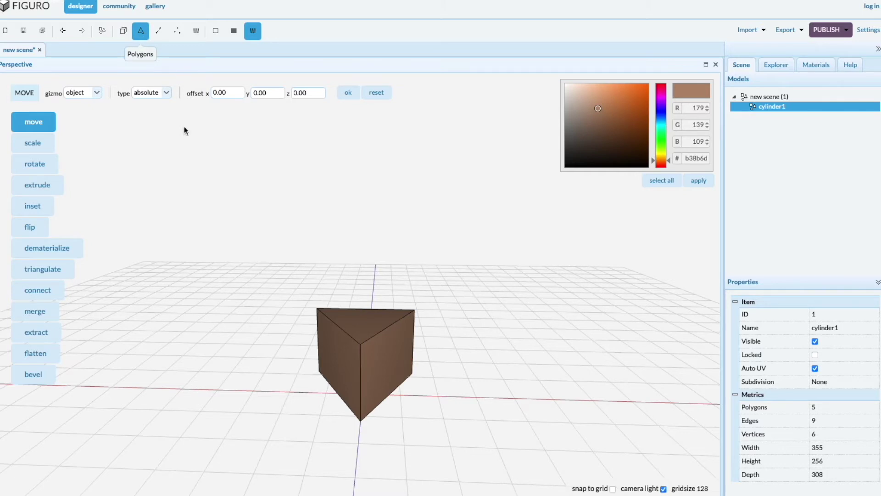
pyautogui.click(362, 329)
pyautogui.moveTo(364, 277); pyautogui.dragTo(356, 205)
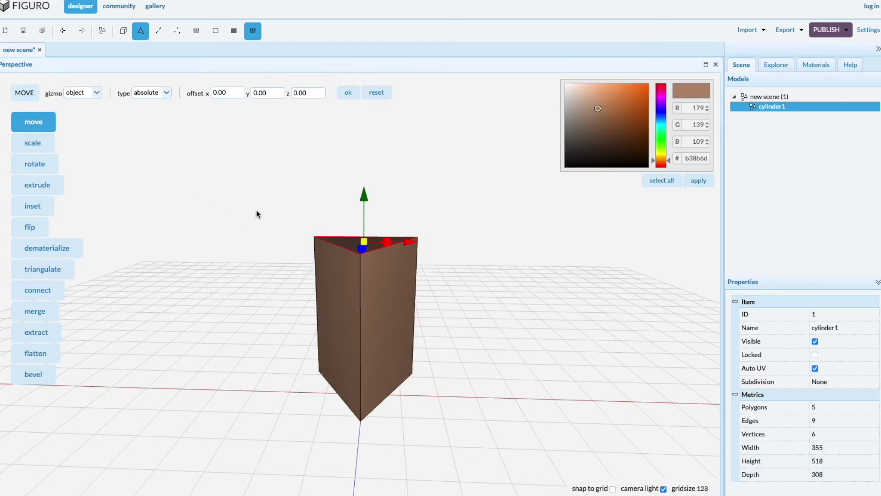
pyautogui.moveTo(257, 212); pyautogui.dragTo(257, 216)
# - Merge the prism's three top vertices into a single apex using a merge distance of 360
pyautogui.click(178, 31)
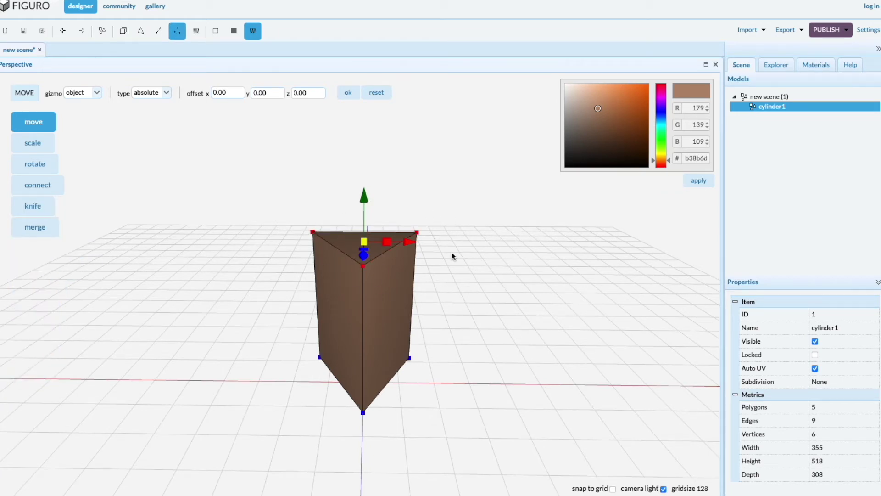
pyautogui.click(471, 302)
pyautogui.moveTo(289, 214); pyautogui.dragTo(432, 278)
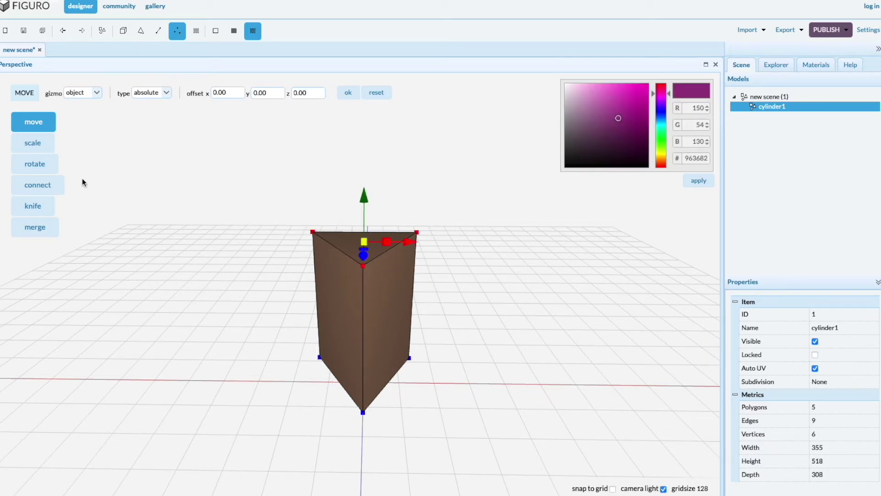
pyautogui.click(31, 228)
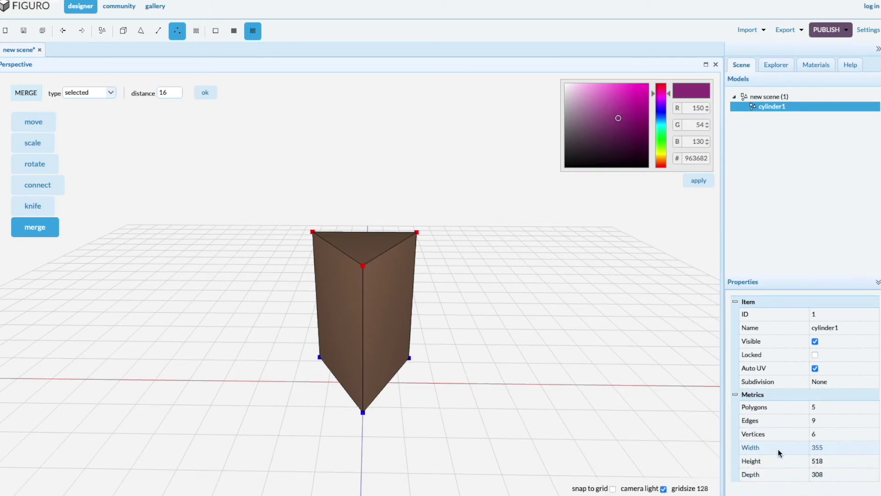
pyautogui.doubleClick(172, 92)
pyautogui.write('360')
pyautogui.click(205, 93)
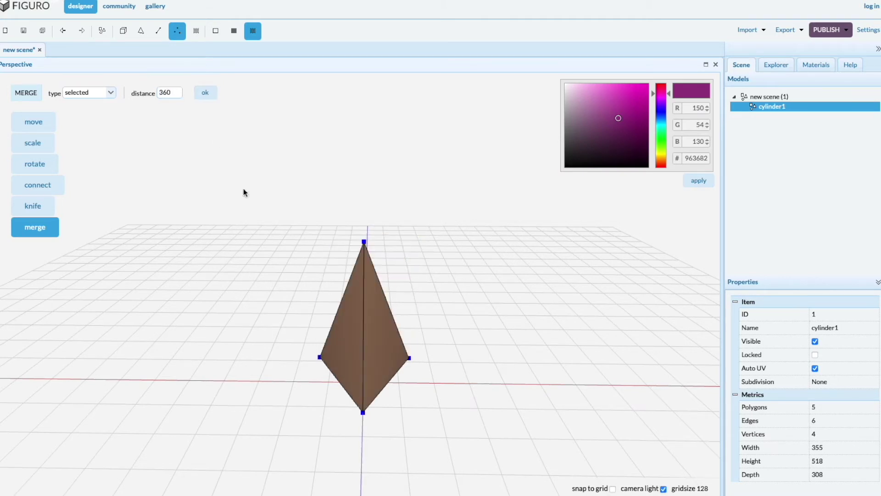
# - Lower the apex vertex until the pyramid is about 281 high
pyautogui.click(363, 241)
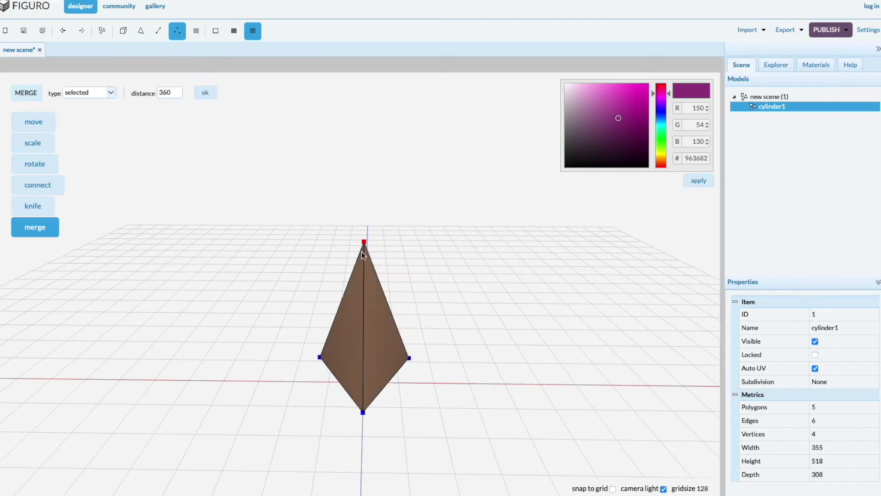
pyautogui.click(39, 122)
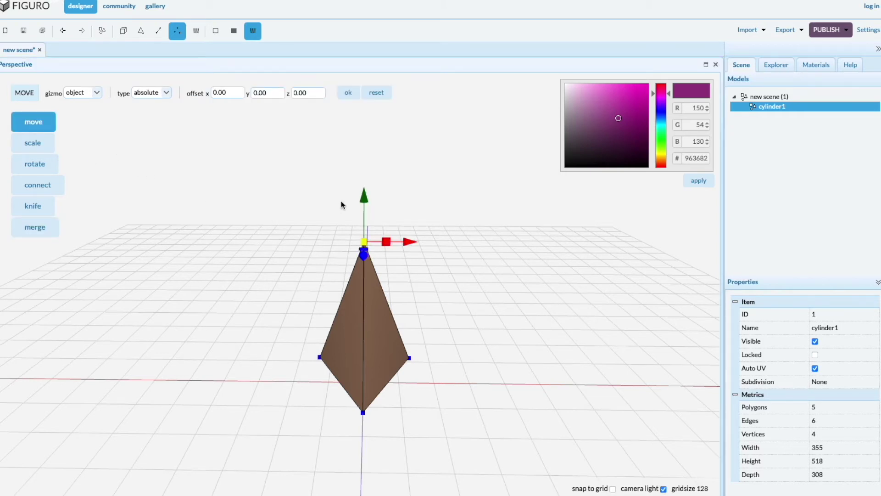
pyautogui.moveTo(362, 199); pyautogui.dragTo(350, 268)
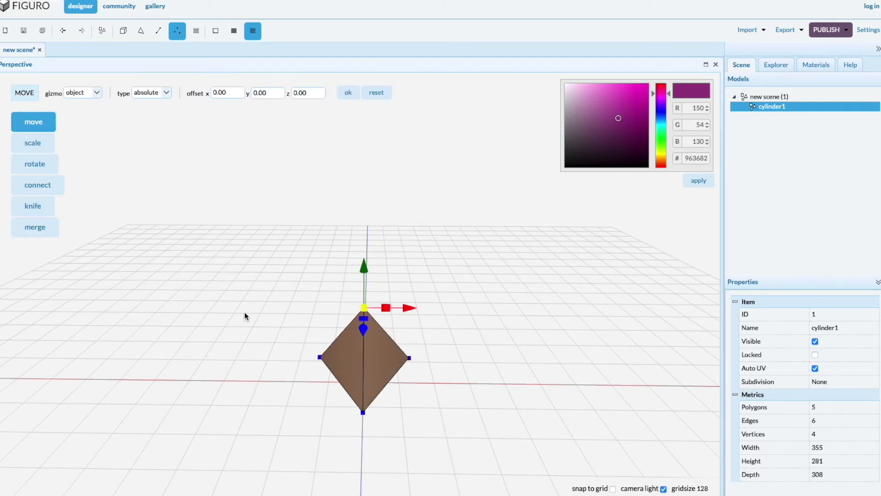
# - Move the whole pyramid away from the origin in the positive x direction to free the grid centre
pyautogui.moveTo(244, 312)
pyautogui.mouseDown(button='middle')
pyautogui.moveTo(238, 270)
pyautogui.moveTo(252, 276)
pyautogui.moveTo(249, 297)
pyautogui.mouseUp(button='middle')
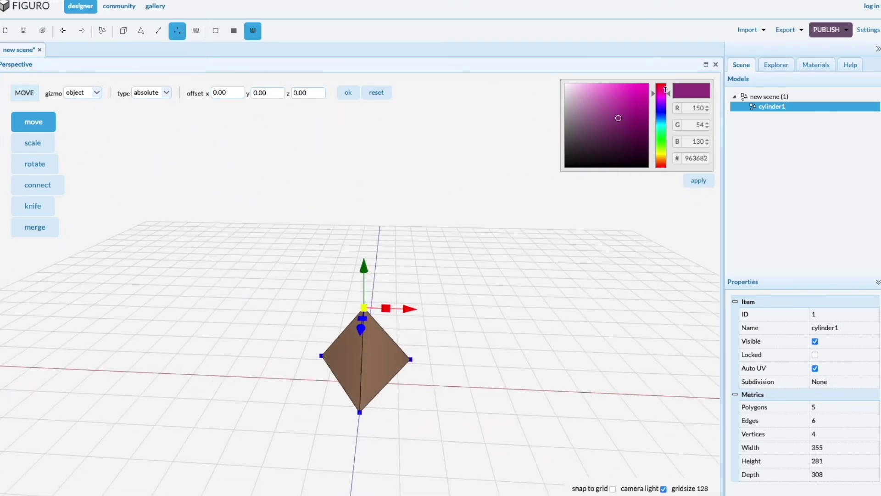
pyautogui.click(123, 31)
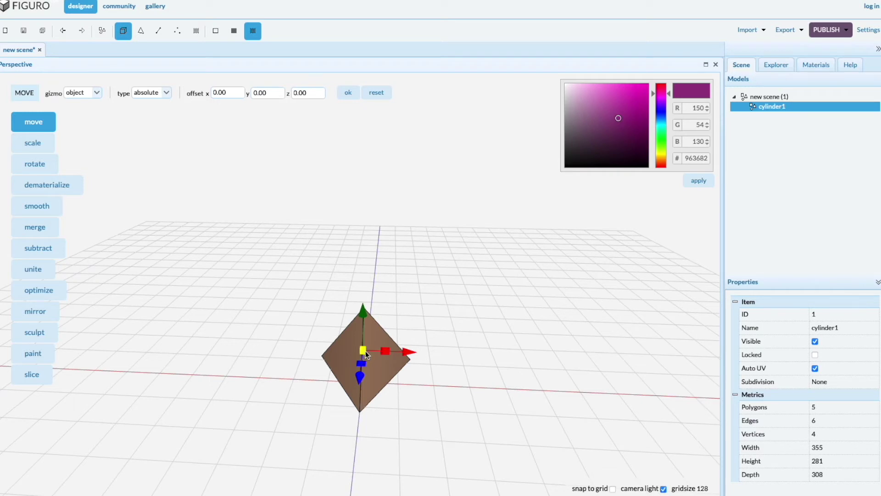
pyautogui.moveTo(363, 348); pyautogui.dragTo(578, 342)
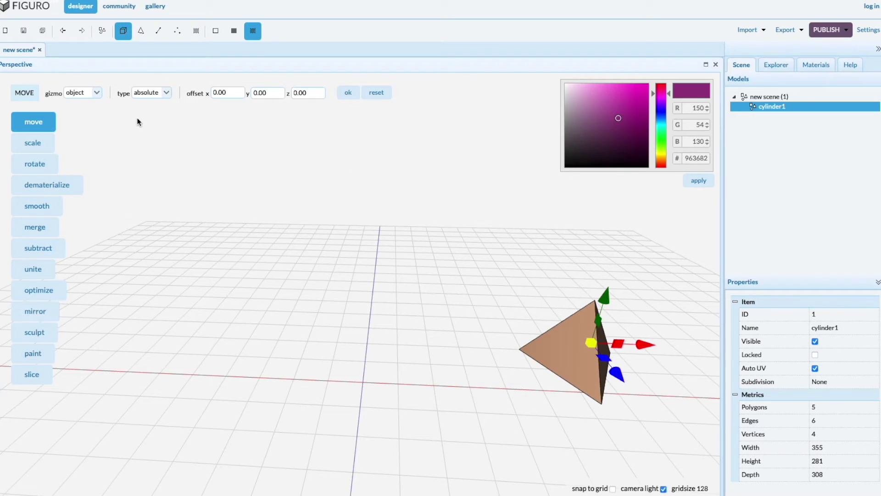
# - Draw a closed triangular polyline on the ground grid, about 256 wide and 512 deep, with one side along the z axis
pyautogui.click(102, 30)
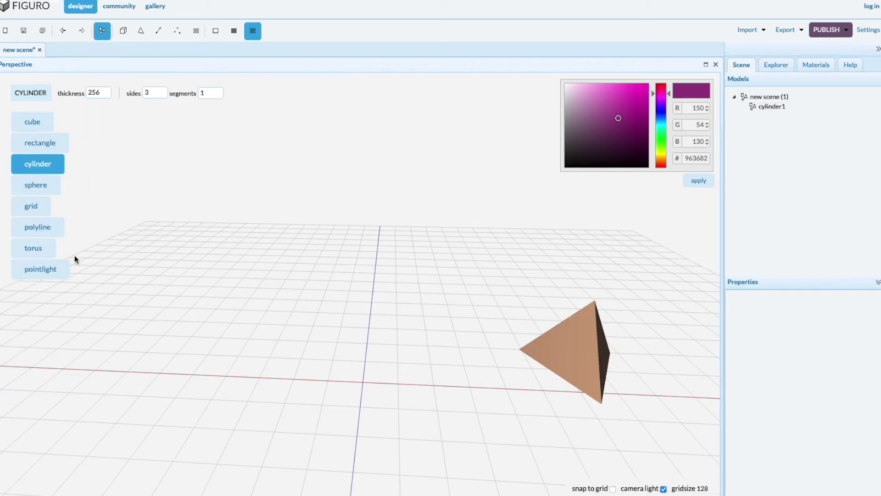
pyautogui.click(45, 227)
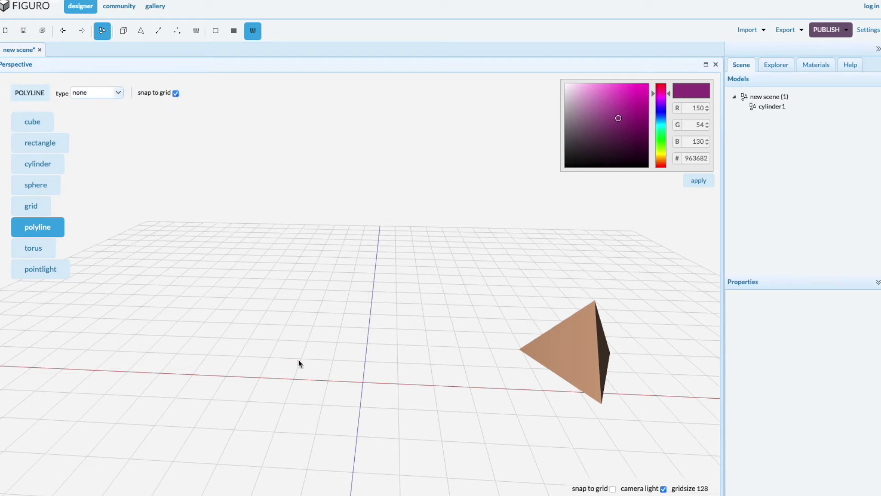
pyautogui.click(357, 434)
pyautogui.click(433, 384)
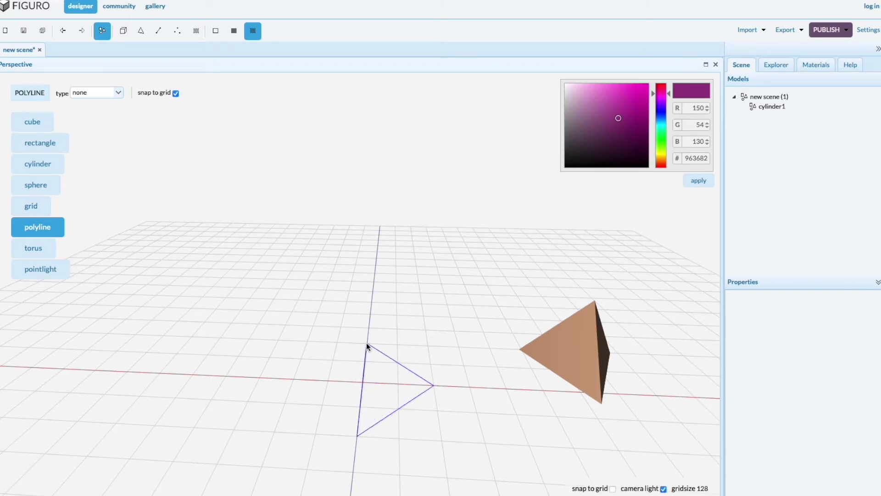
pyautogui.click(366, 342)
# - Rotate the flat triangle 90 degrees about the x axis so it stands upright
pyautogui.moveTo(433, 457); pyautogui.dragTo(440, 450)
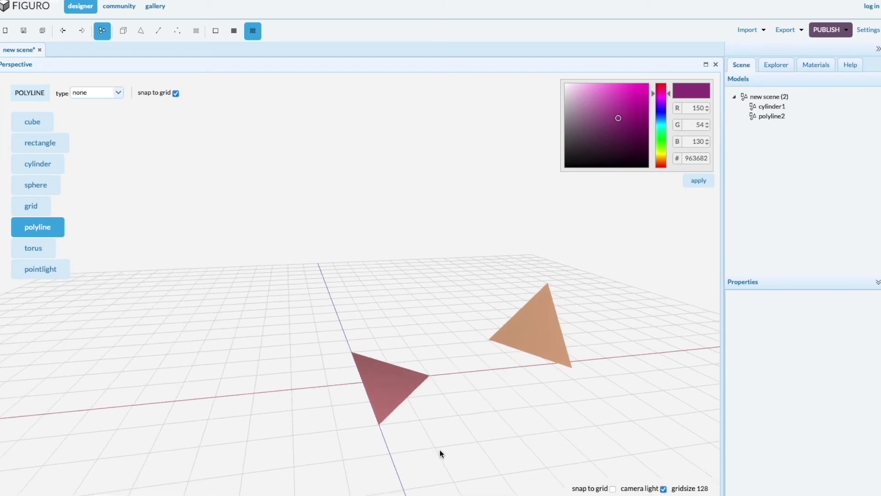
pyautogui.click(769, 117)
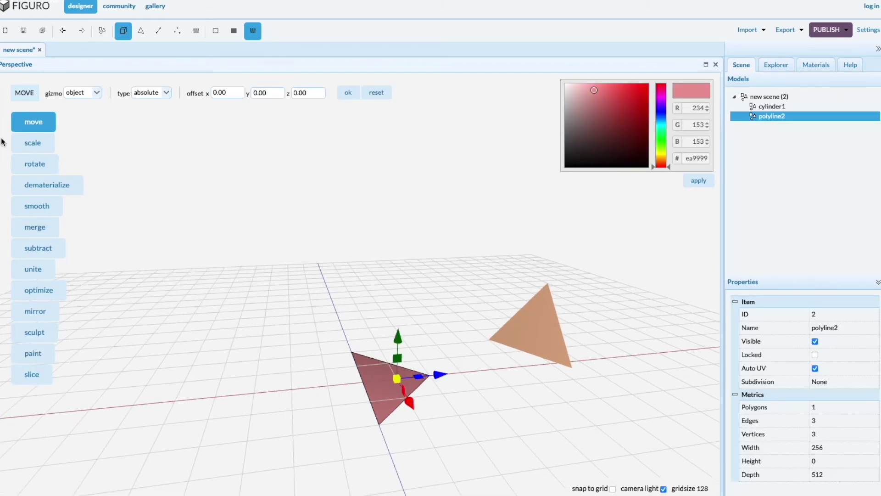
pyautogui.click(34, 166)
pyautogui.doubleClick(235, 93)
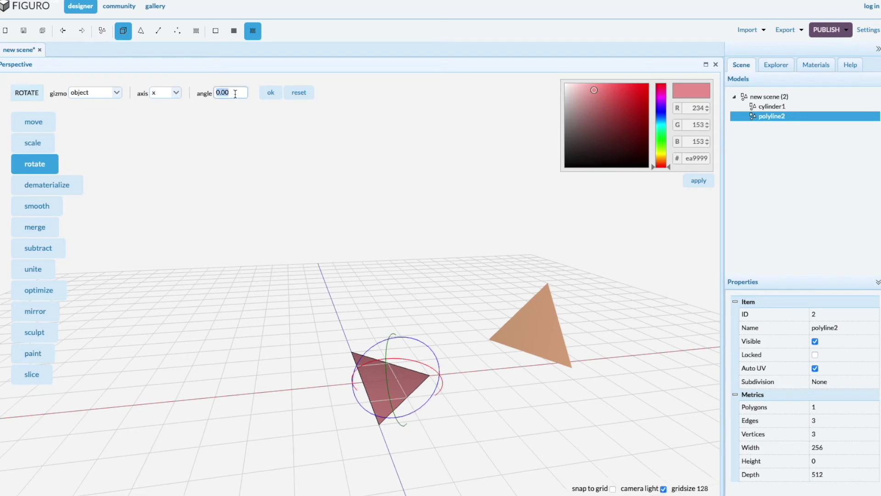
pyautogui.write('90')
pyautogui.click(272, 94)
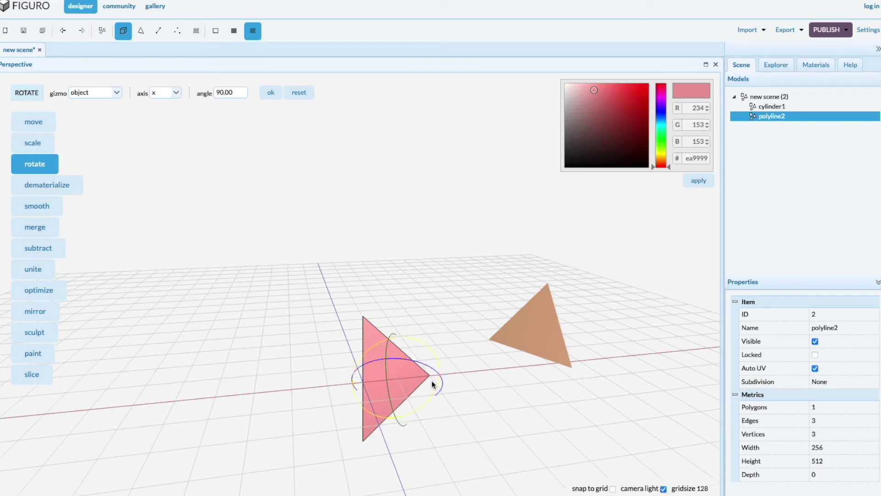
# - Lathe the triangle around its vertical edge through 360 degrees with 3 segments
pyautogui.click(159, 31)
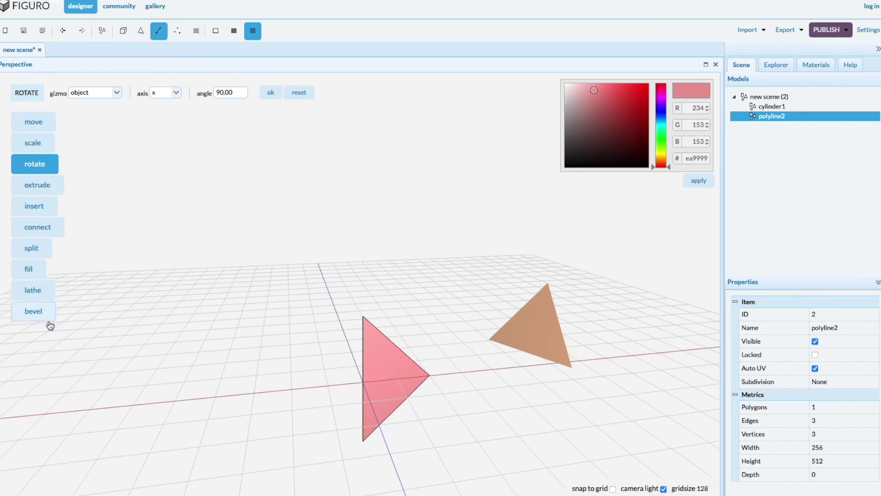
pyautogui.click(31, 290)
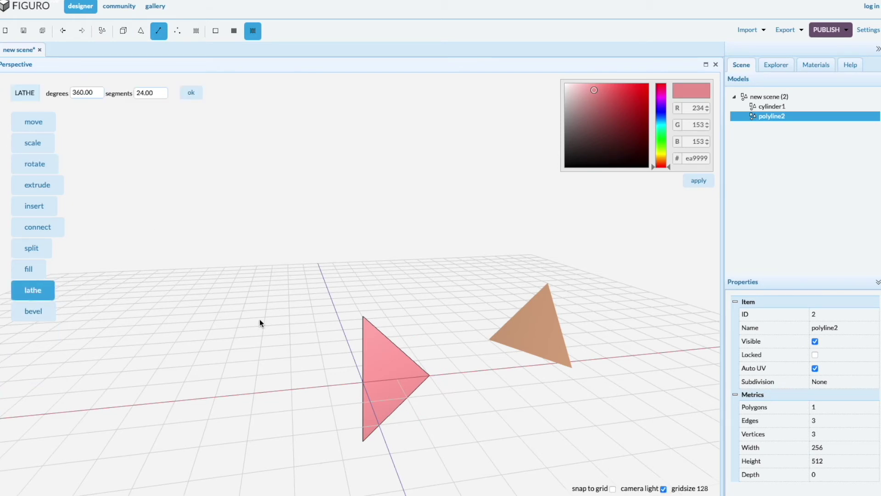
pyautogui.click(363, 351)
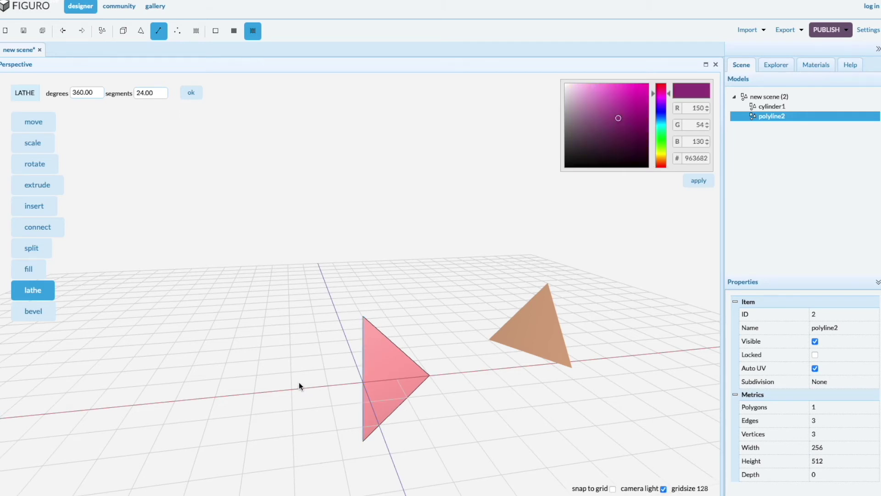
pyautogui.click(161, 94)
pyautogui.doubleClick(162, 94)
pyautogui.write('3')
pyautogui.click(189, 93)
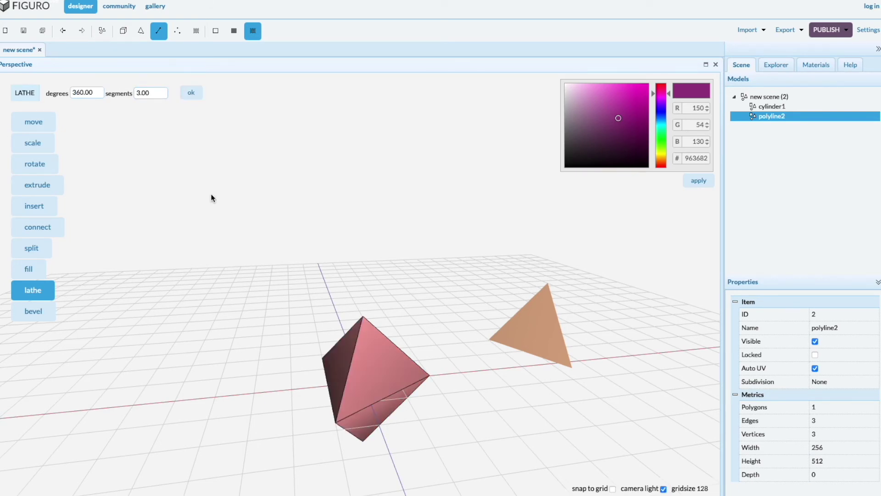
# - Select the faces of the lathed shape below the ground grid and delete them
pyautogui.moveTo(259, 324); pyautogui.dragTo(241, 311, button='middle')
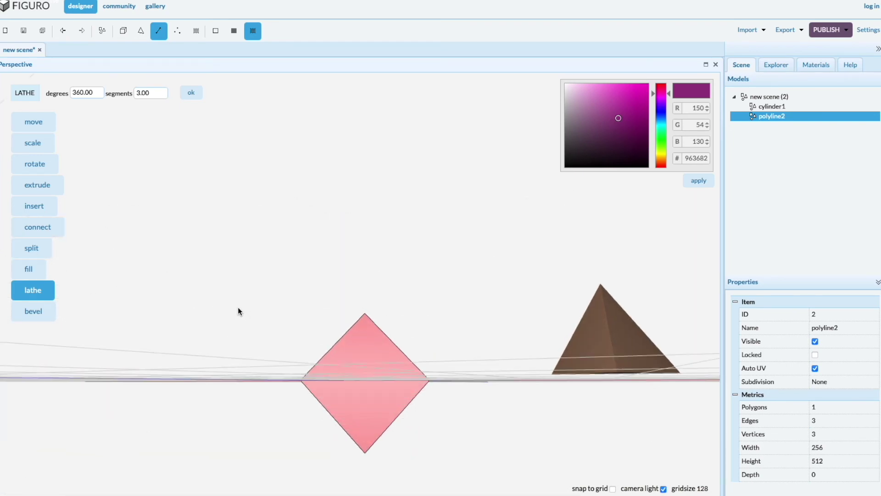
pyautogui.click(141, 33)
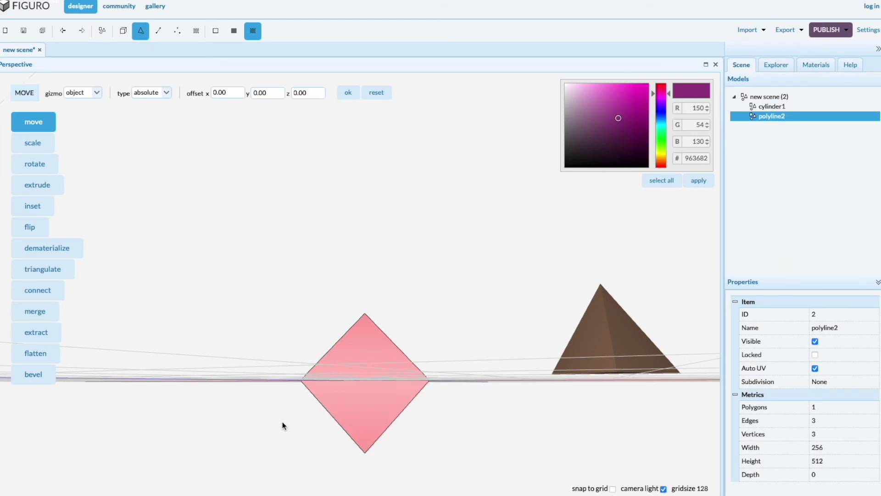
pyautogui.moveTo(284, 369); pyautogui.dragTo(429, 463)
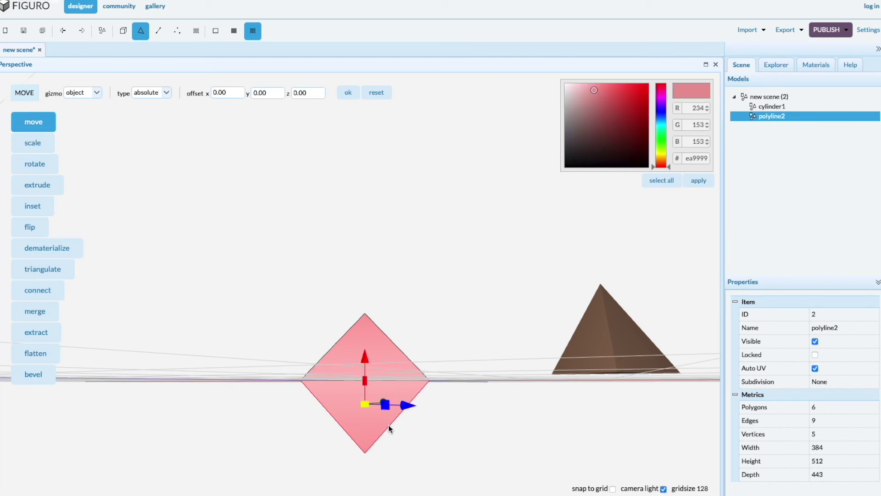
pyautogui.click(406, 417)
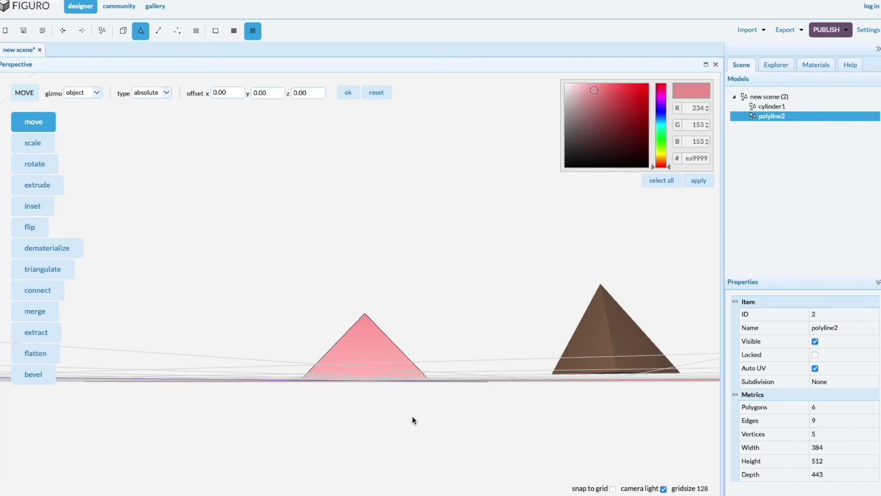
# - Fill the open base of the pink lathed pyramid, using one of its bottom edges to define the hole
pyautogui.moveTo(280, 309)
pyautogui.mouseDown(button='right')
pyautogui.moveTo(301, 307)
pyautogui.moveTo(295, 277)
pyautogui.moveTo(282, 289)
pyautogui.moveTo(288, 297)
pyautogui.mouseUp(button='right')
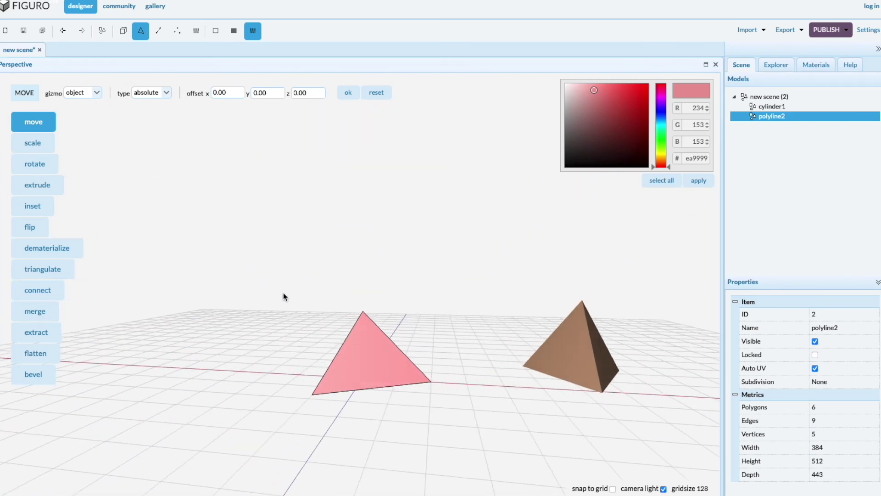
pyautogui.click(159, 31)
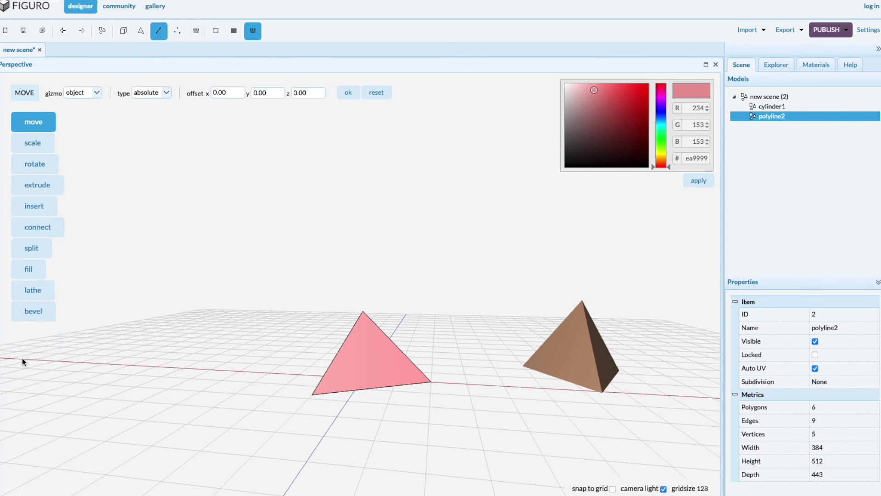
pyautogui.click(30, 269)
pyautogui.click(368, 388)
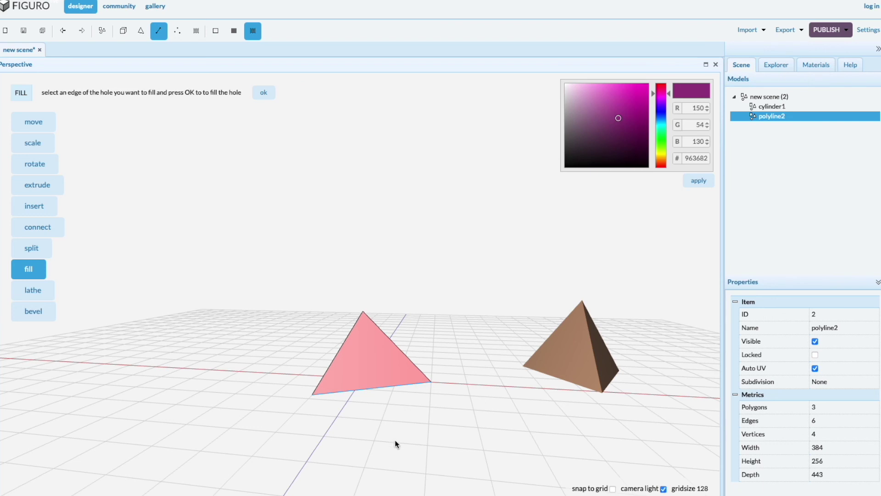
pyautogui.moveTo(395, 450); pyautogui.dragTo(388, 434, button='middle')
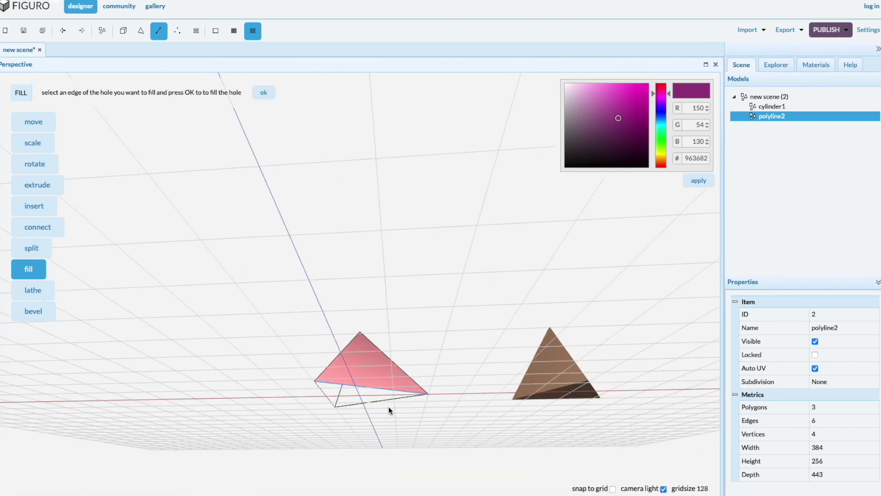
pyautogui.click(265, 94)
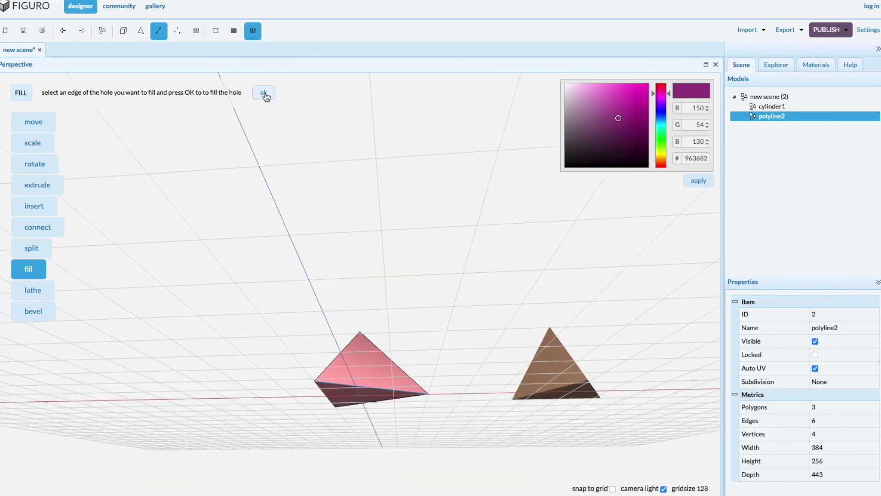
pyautogui.moveTo(443, 325); pyautogui.dragTo(433, 306, button='middle')
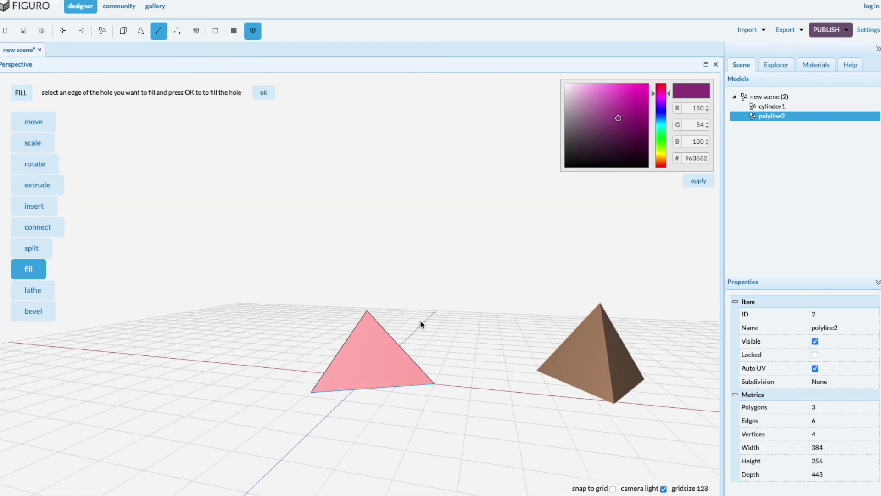